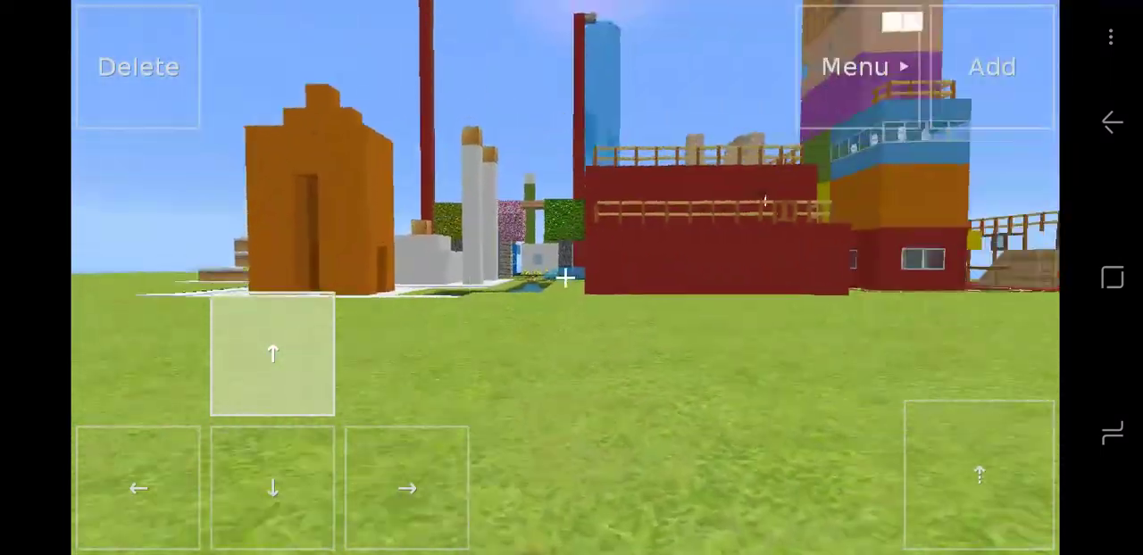
Toggle the block palette, then rise above the village toward the orange building
left_click(856, 67)
left_click(902, 278)
left_click_drag(715, 268, 536, 294)
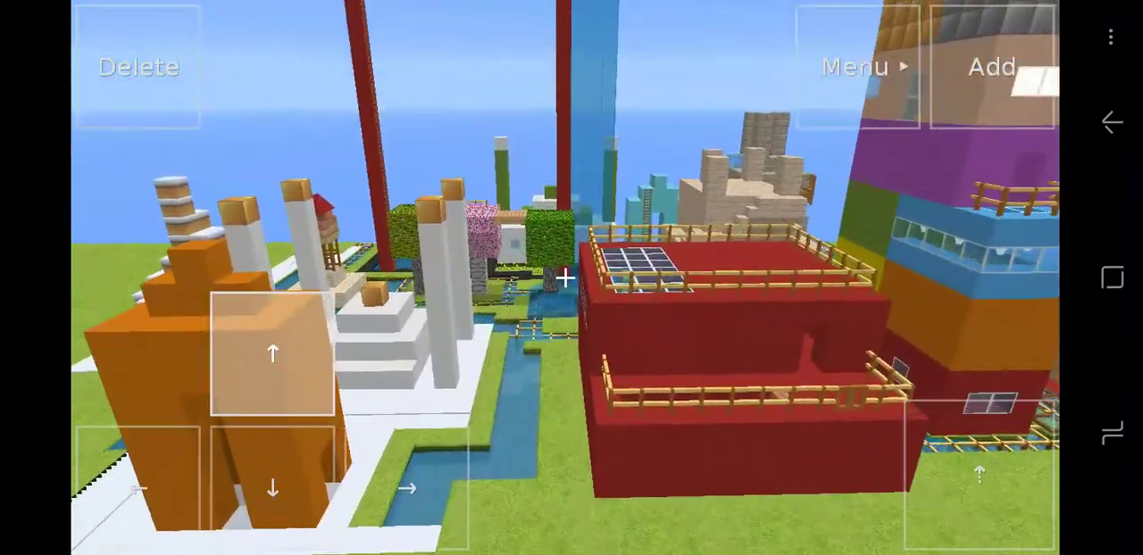
left_click_drag(625, 267, 803, 223)
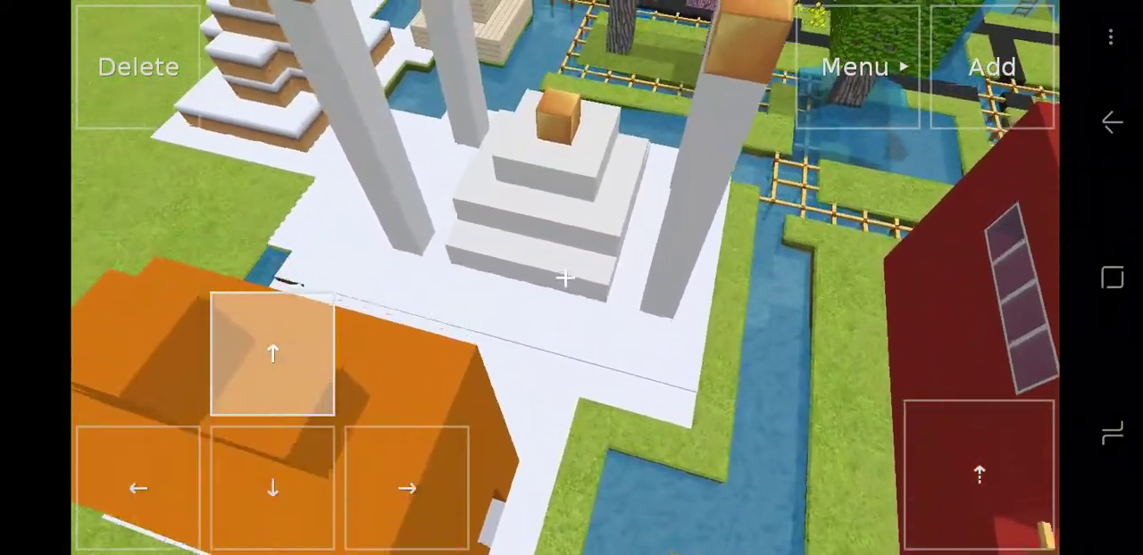
Fly past the orange building and over the blue fenced building toward the white one
left_click_drag(714, 223, 446, 313)
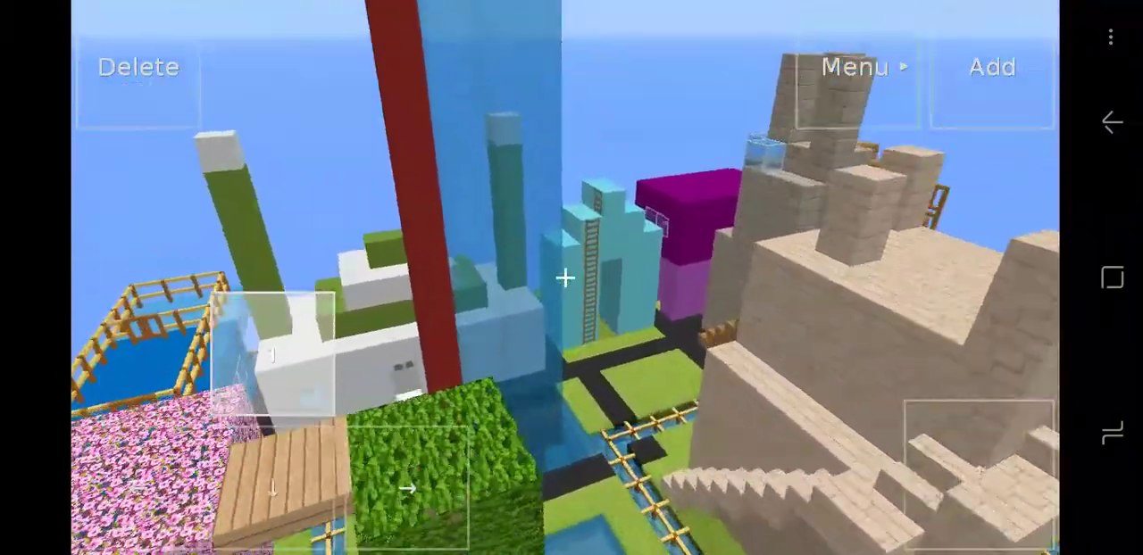
mouse_move(625, 268)
left_mouse_down()
mouse_move(803, 375)
mouse_move(714, 223)
left_mouse_up()
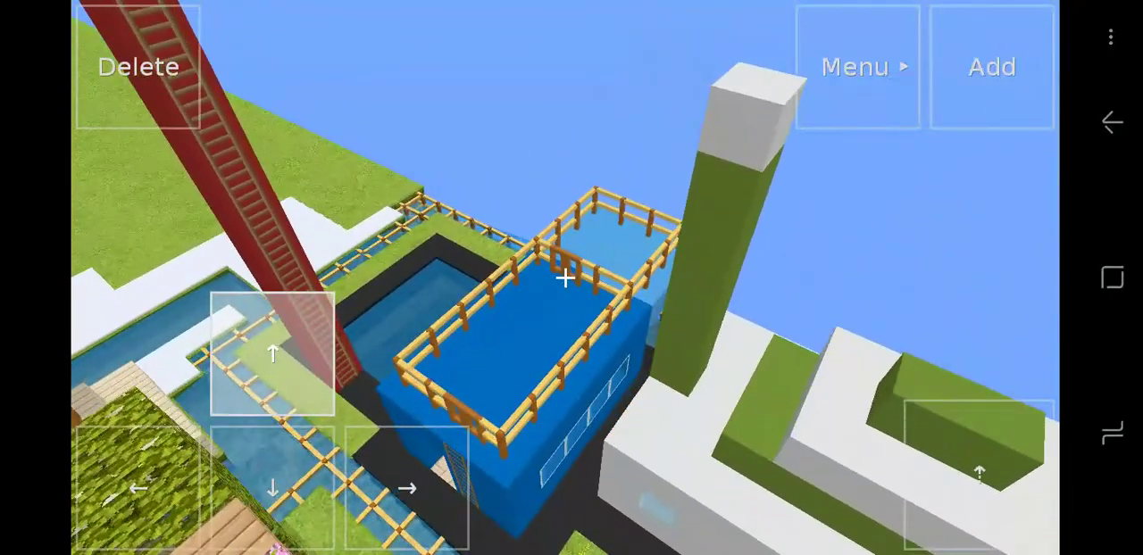
mouse_move(803, 268)
left_mouse_down()
mouse_move(669, 268)
mouse_move(580, 249)
left_mouse_up()
Approach the sandstone castle, dismiss the friend-suggestion notification, and look down on its roof
left_click_drag(714, 268, 446, 268)
left_click(272, 353)
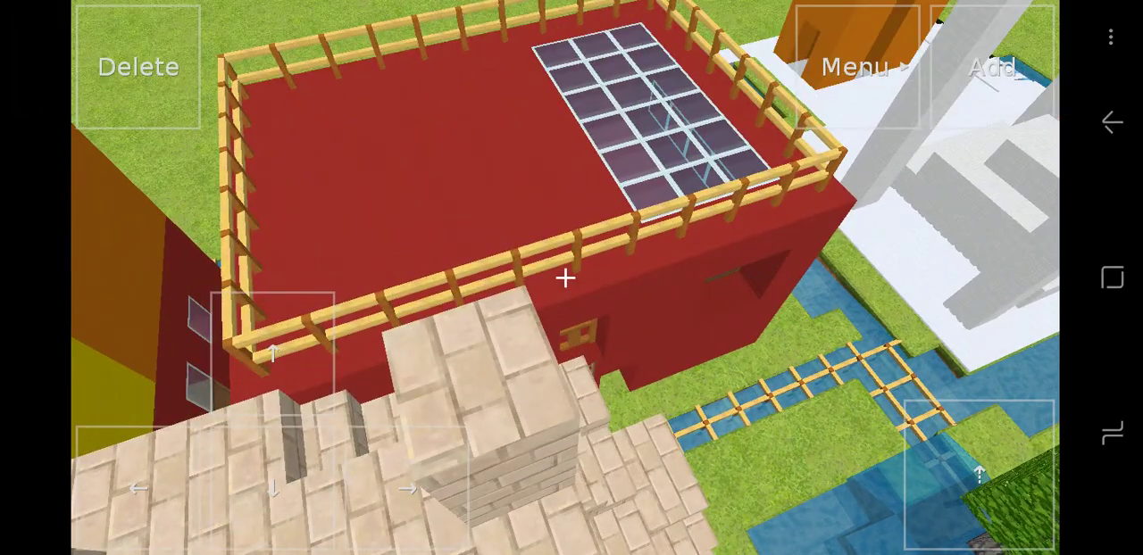
left_click_drag(714, 268, 446, 268)
left_click(272, 354)
left_click_drag(624, 223, 624, 402)
Look up at the stone tower, turn toward the purple tower, then back over the river
mouse_move(714, 267)
left_mouse_down()
mouse_move(446, 268)
mouse_move(714, 268)
left_mouse_up()
left_click_drag(446, 268, 714, 268)
mouse_move(625, 223)
left_mouse_down()
mouse_move(625, 402)
mouse_move(624, 223)
left_mouse_up()
mouse_move(624, 401)
left_mouse_down()
mouse_move(624, 223)
mouse_move(625, 402)
left_mouse_up()
left_click(272, 488)
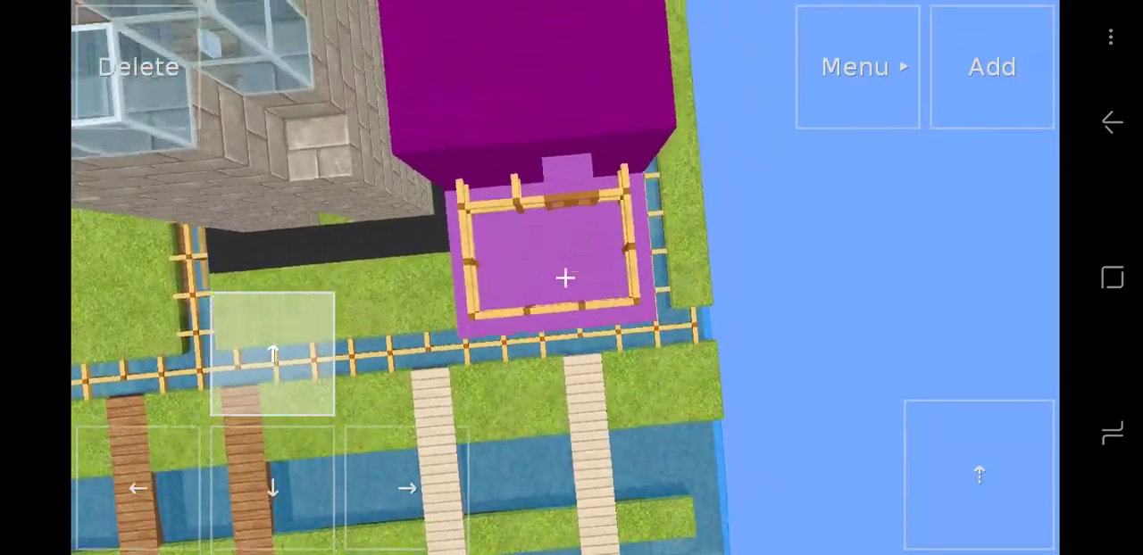
Fly from the purple tower across town to a wide skyline view past the red house
left_click_drag(624, 268, 447, 268)
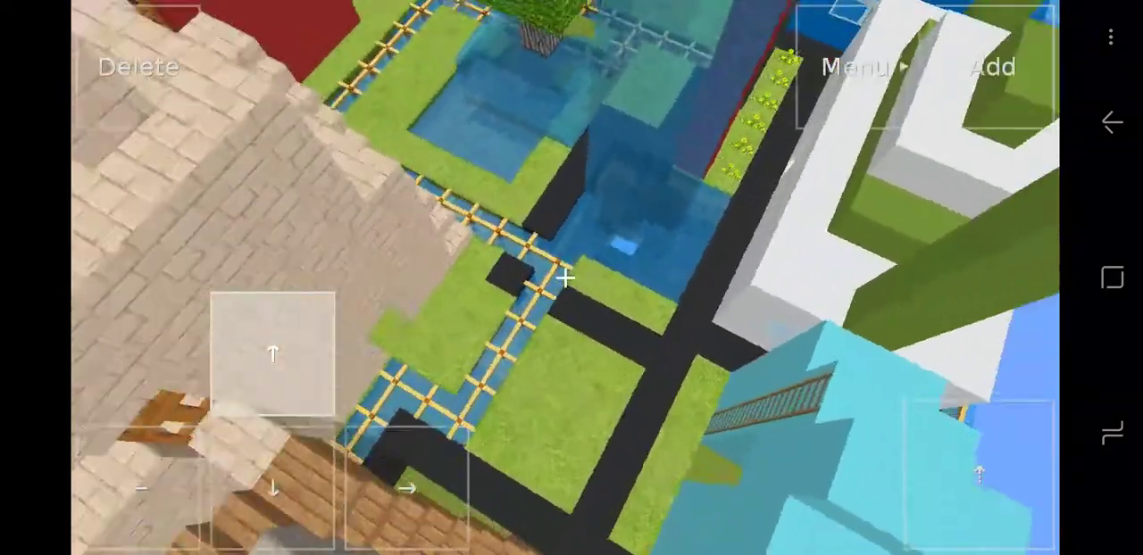
left_click_drag(272, 352, 273, 353)
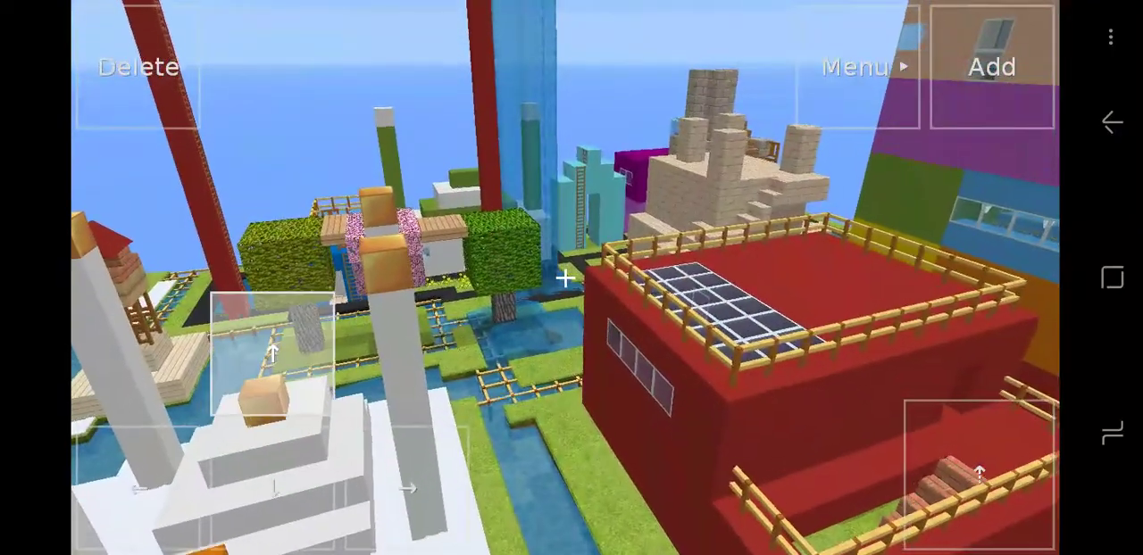
Descend toward the wooden dock and the small red-roofed brick tower
left_click_drag(272, 352, 272, 353)
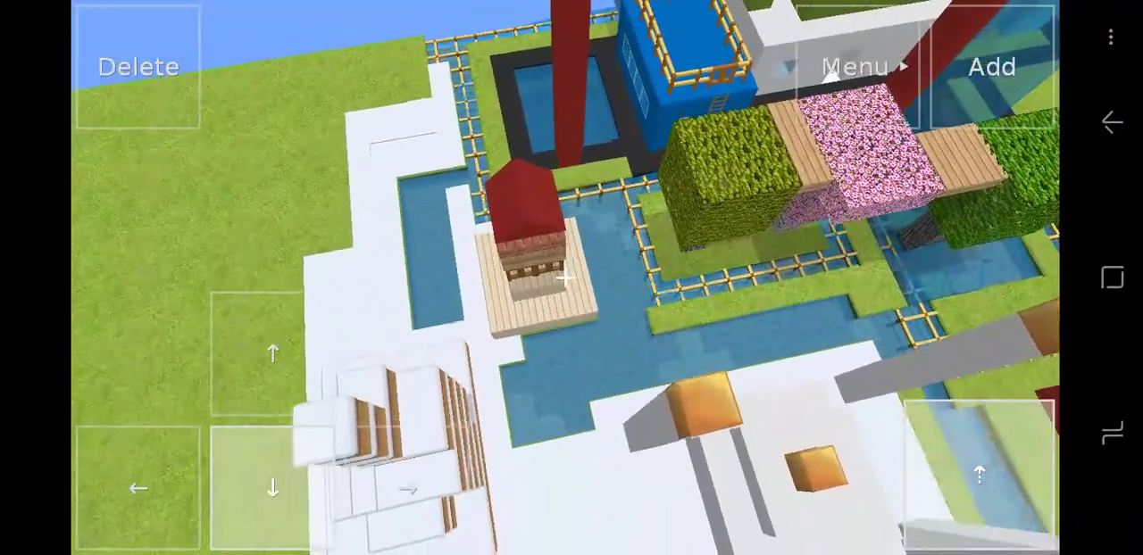
left_click_drag(272, 353, 272, 352)
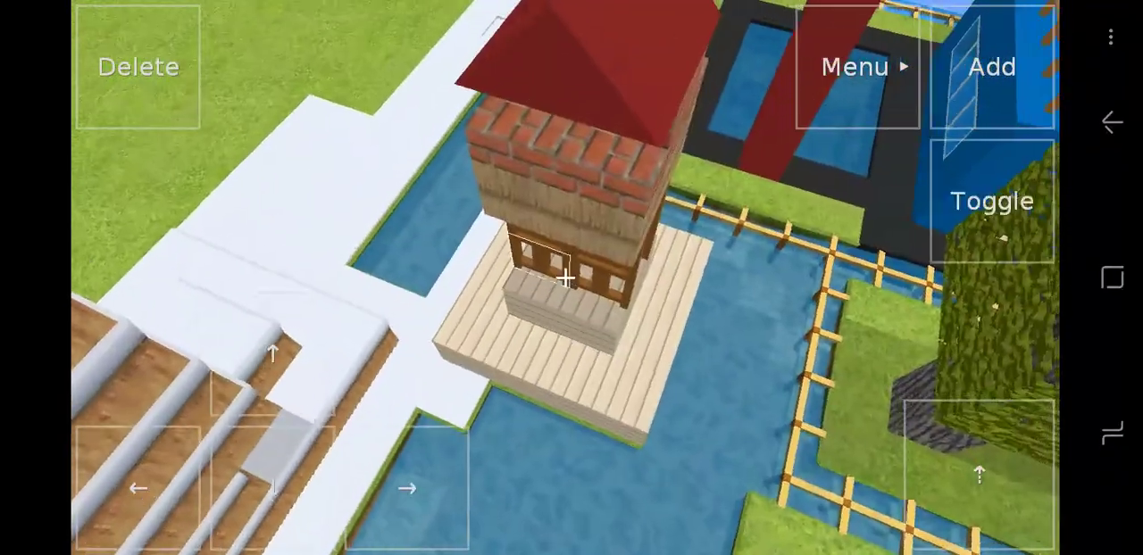
Look up at the sky, then down across the village toward the coloured tower
mouse_move(571, 223)
left_mouse_down()
mouse_move(572, 401)
mouse_move(536, 313)
mouse_move(536, 474)
left_mouse_up()
left_click_drag(572, 402, 571, 224)
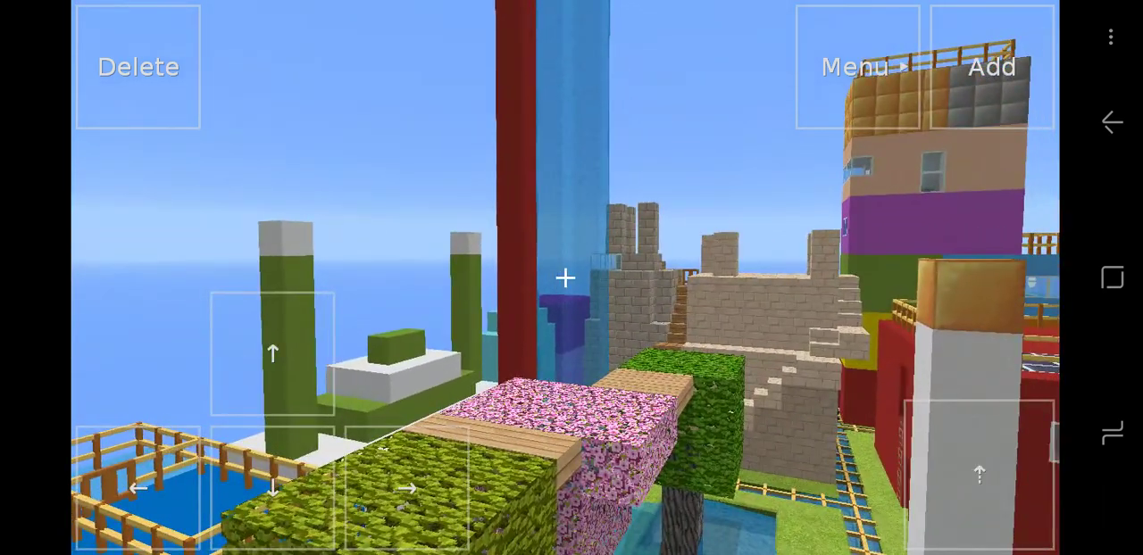
left_click_drag(714, 312, 536, 312)
Swoop over the red building's roof onto its solar panels
left_click_drag(715, 402, 625, 268)
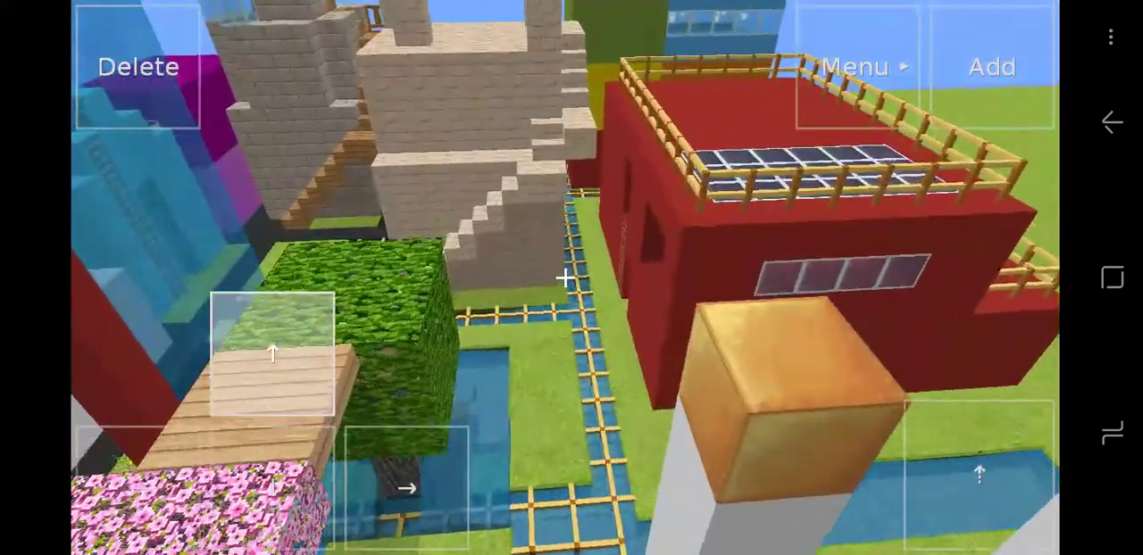
left_click_drag(714, 401, 670, 224)
left_click_drag(715, 402, 580, 267)
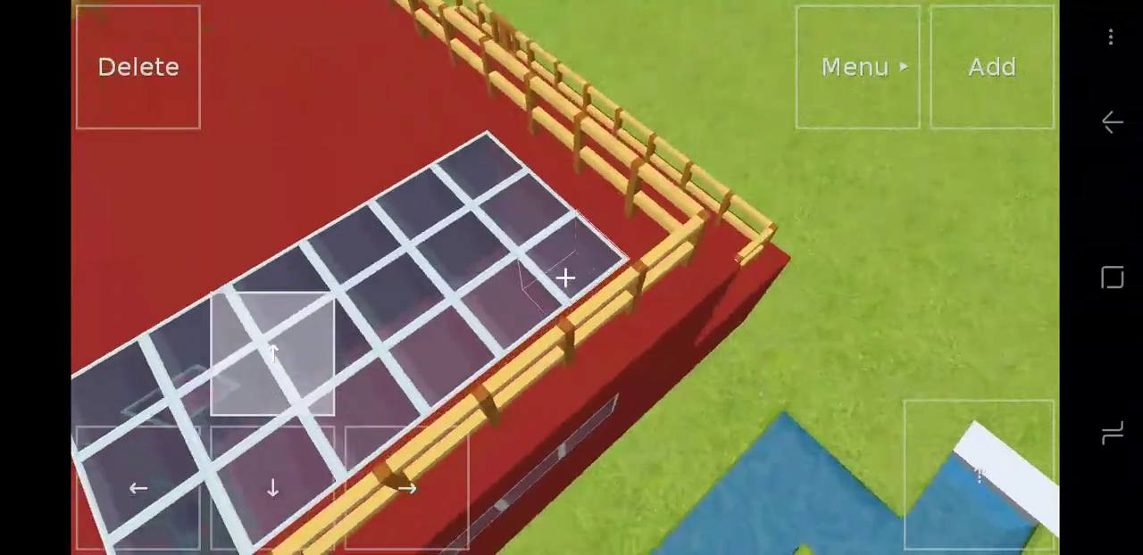